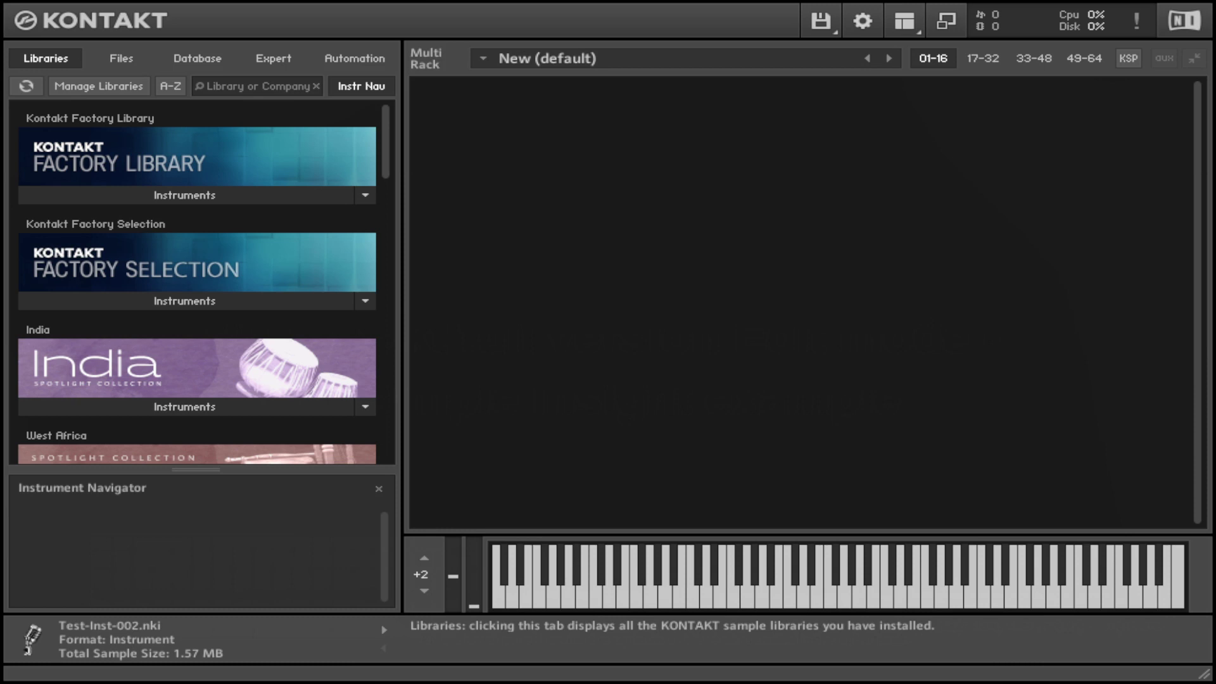
Show the Files browser to reach Test-Inst-002.nki in the NI > Inst folder
left_click(121, 58)
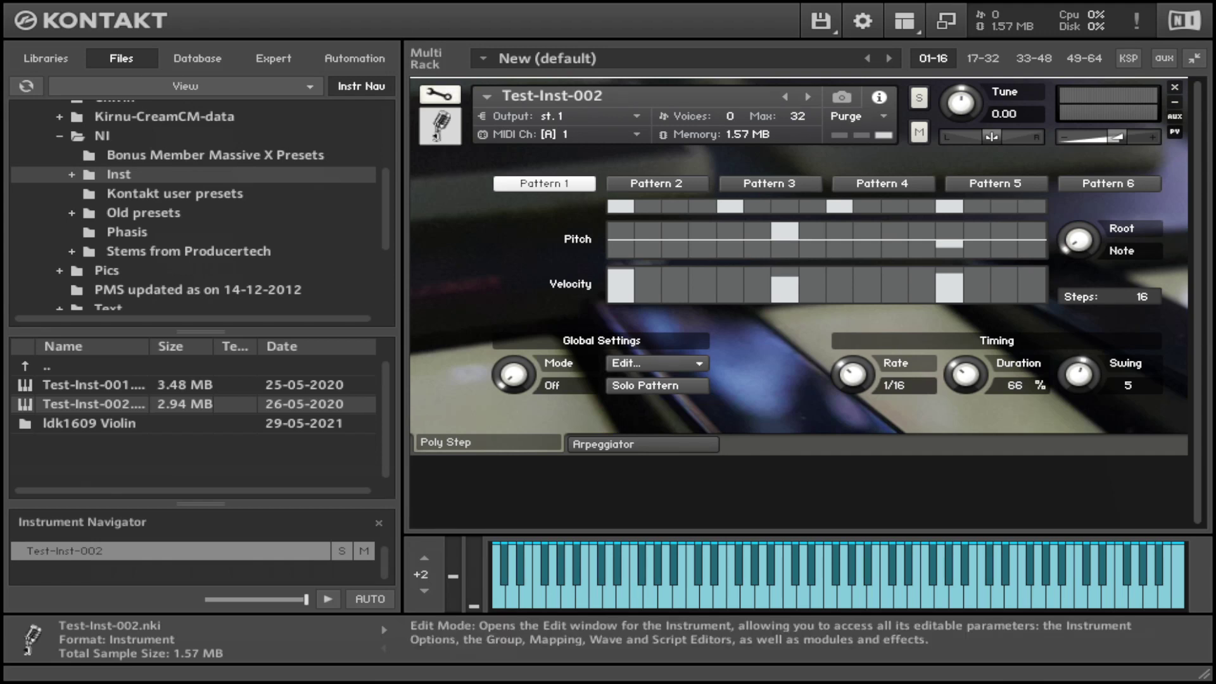
Put Test-Inst-002 in Edit Mode and play the Vocal-04-[4] sample in the Wave Editor
left_click(440, 94)
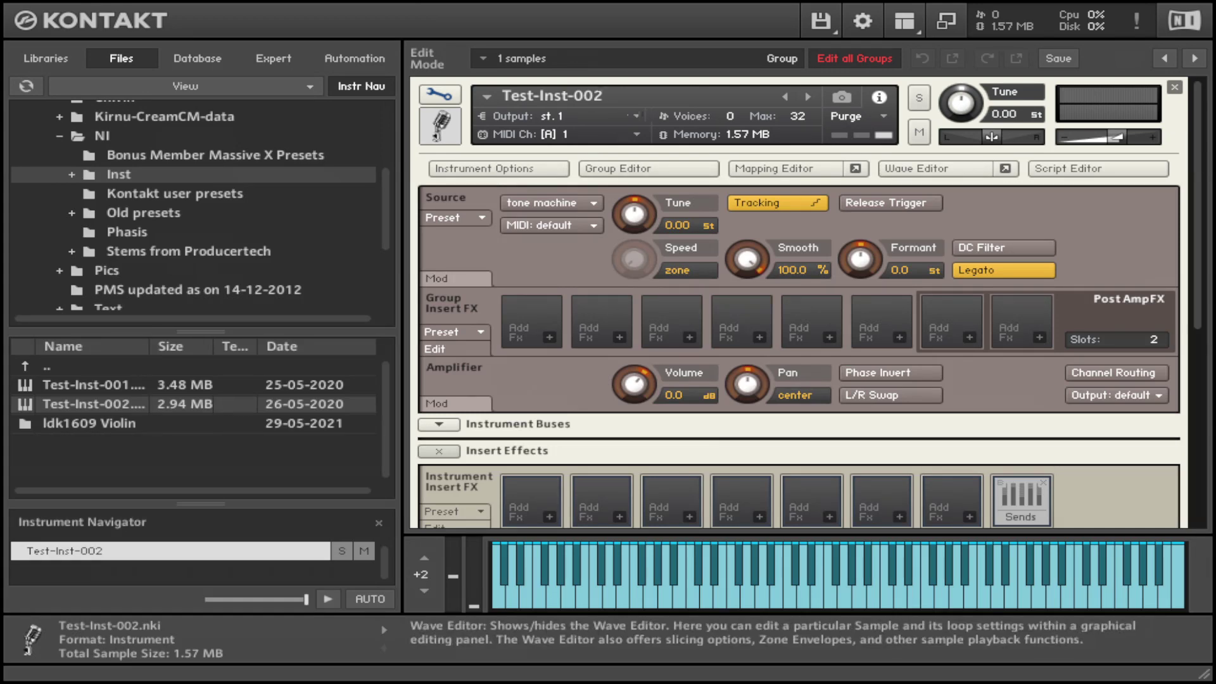
left_click(936, 168)
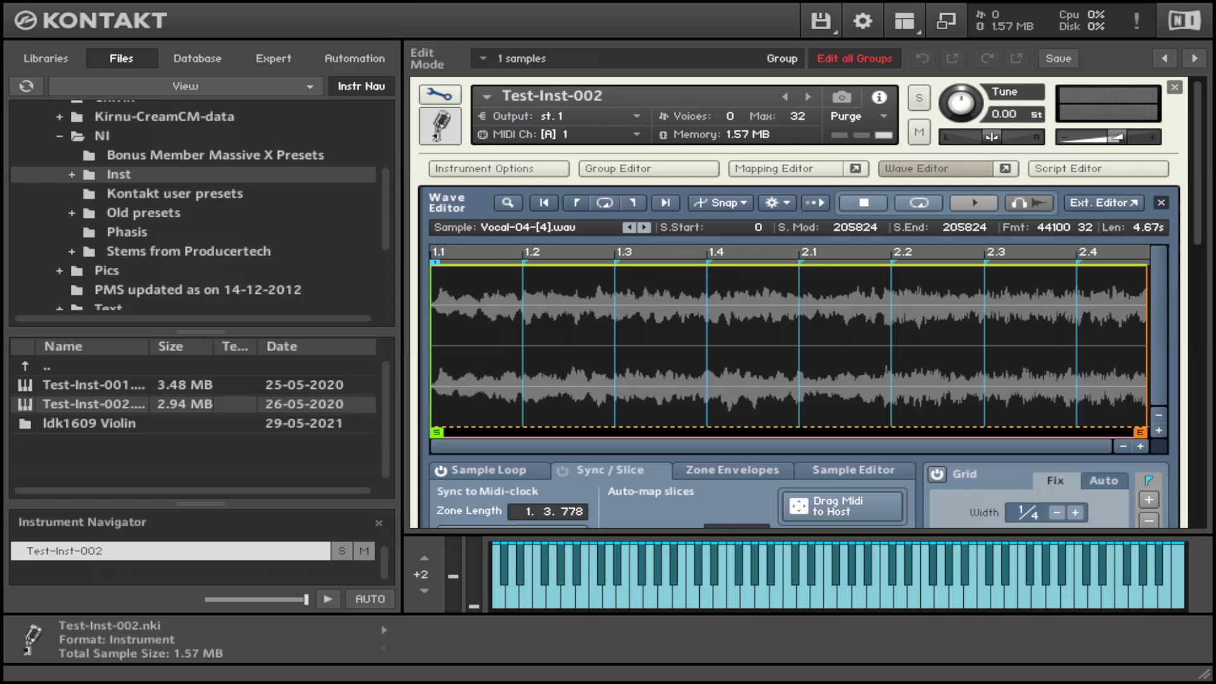
left_click(974, 203)
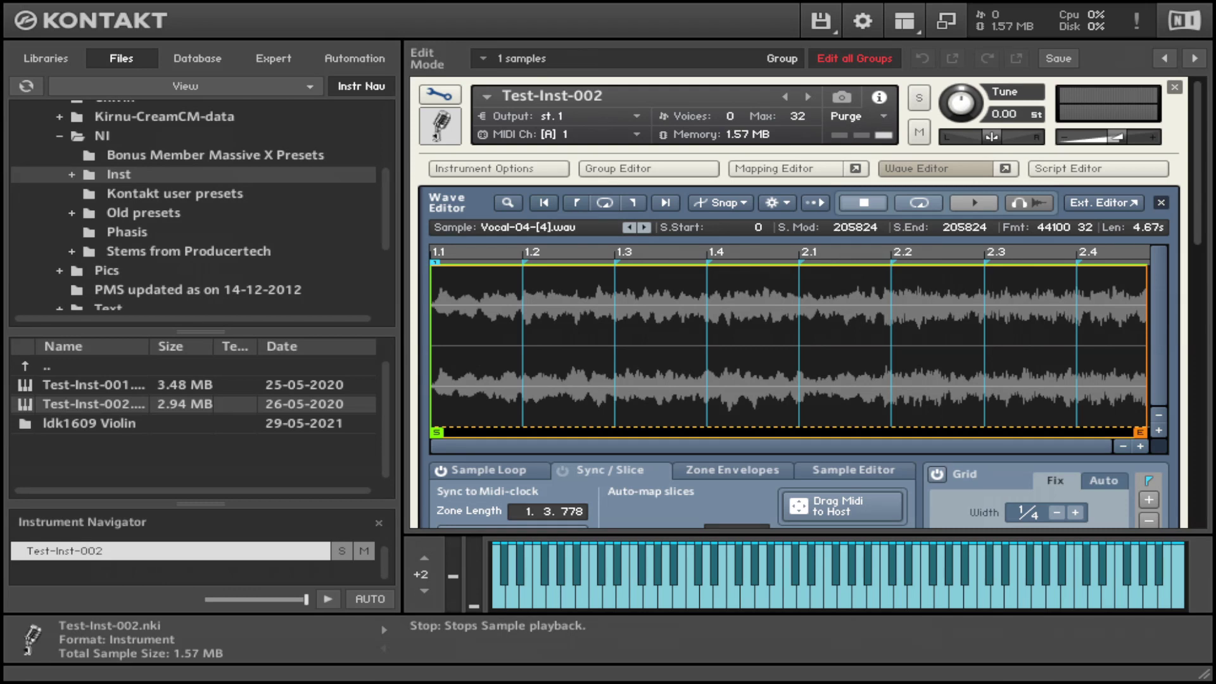
left_click(974, 203)
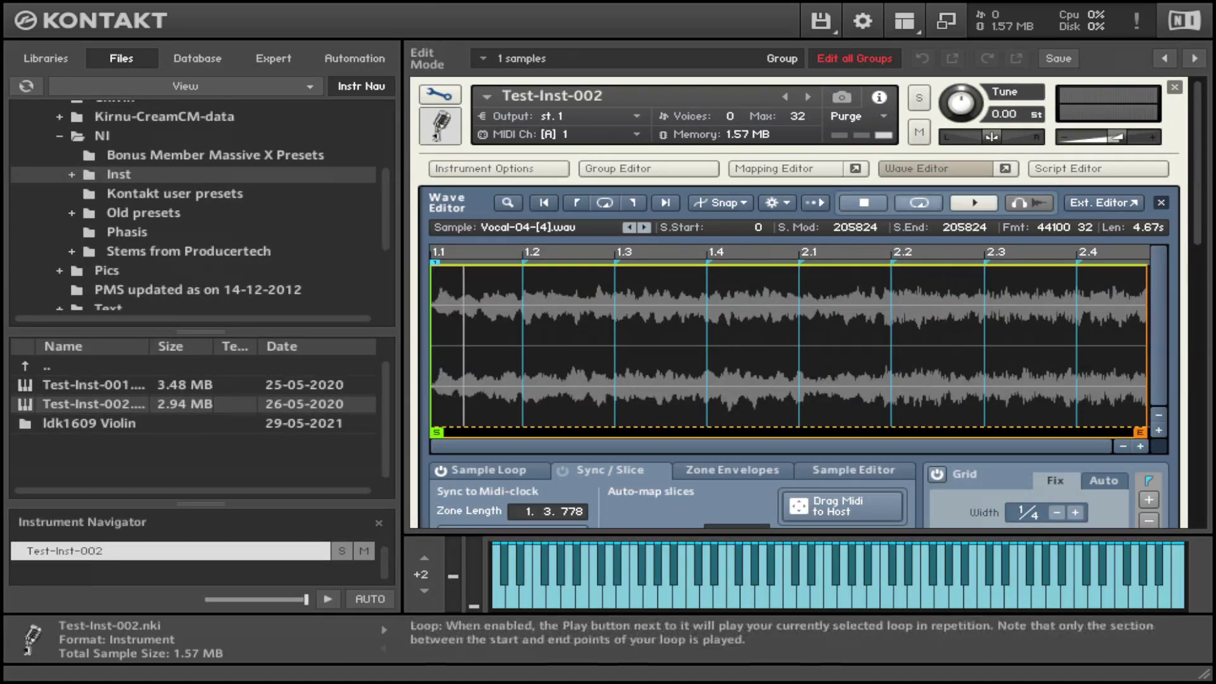
Stop playback and show the Vocal-04-[4] zone mapped from C-2 to G8, root C2
left_click(864, 202)
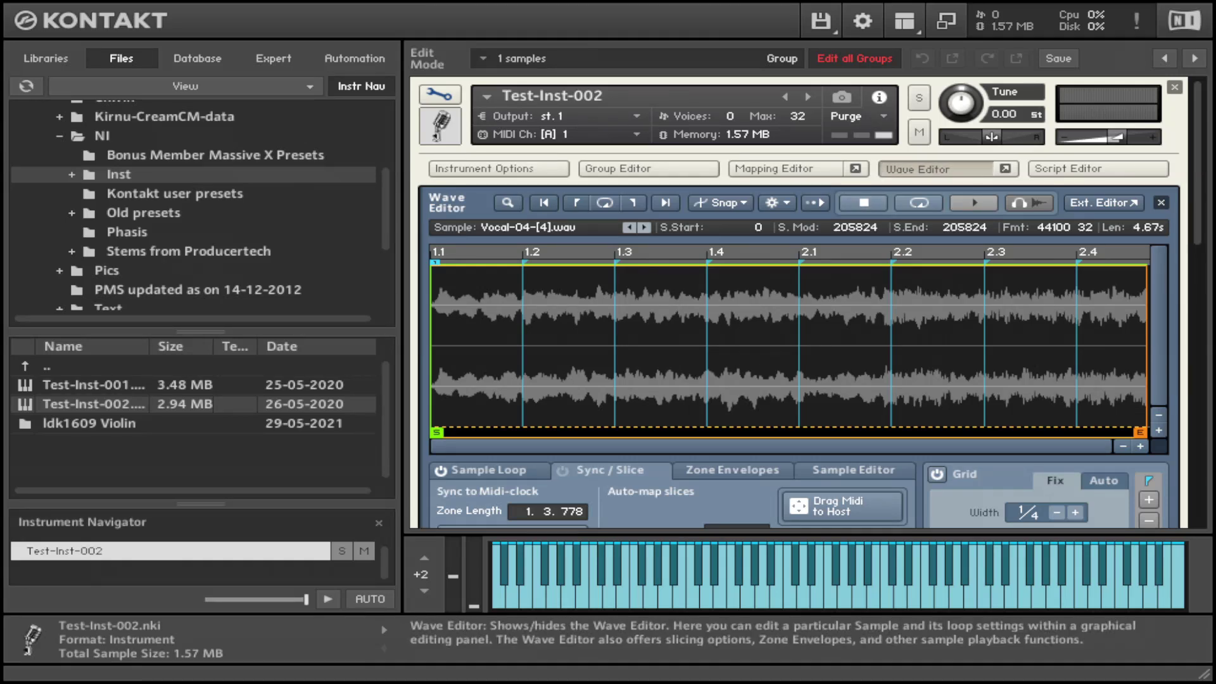
left_click(935, 169)
left_click(785, 168)
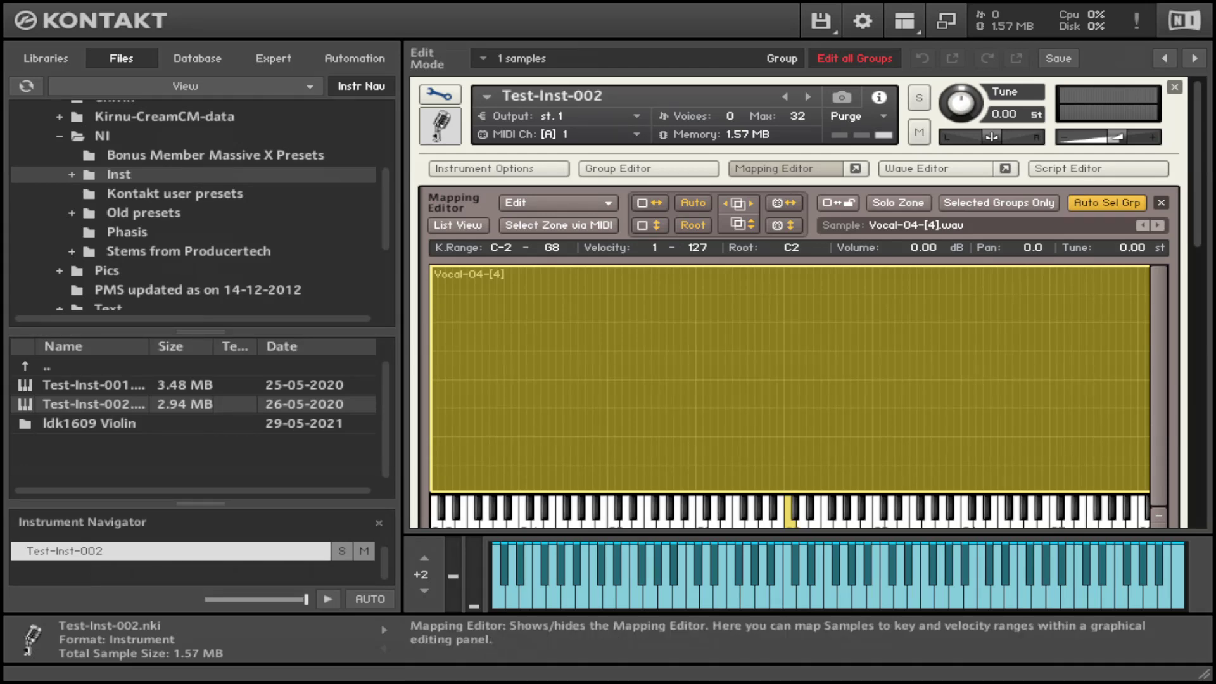
Close the Mapping Editor and scroll through the instrument's effect sections
left_click(785, 167)
scroll(798, 303, "down", 6)
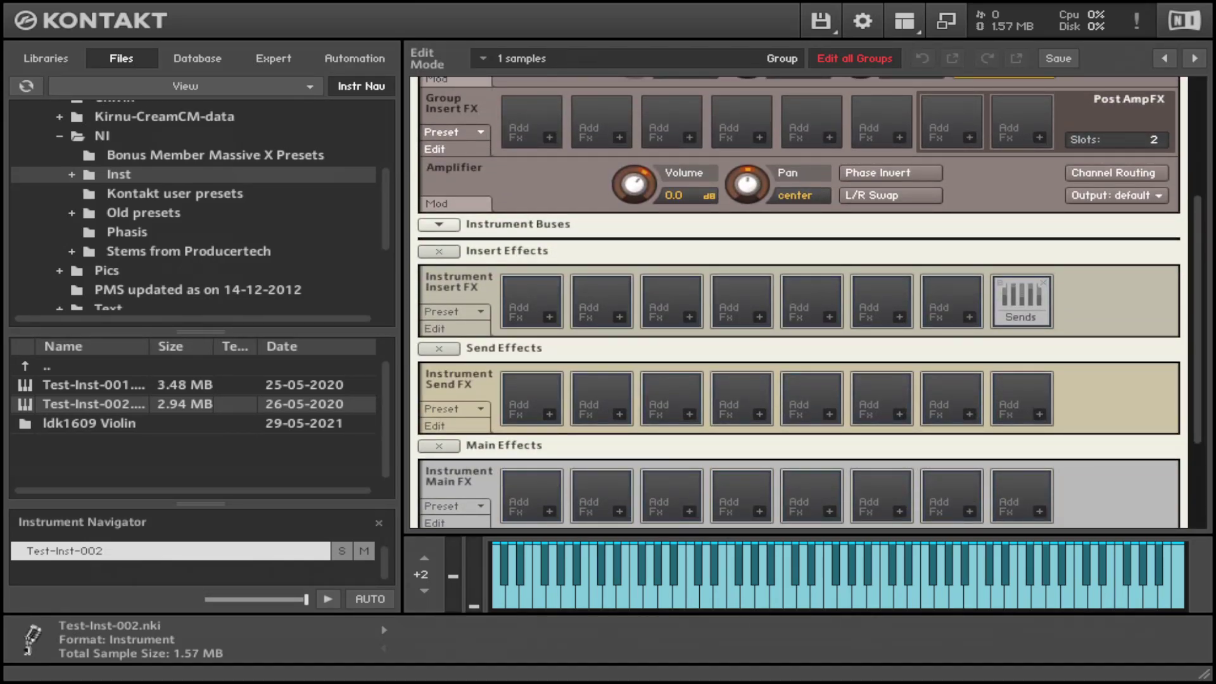
scroll(798, 303, "down", 4)
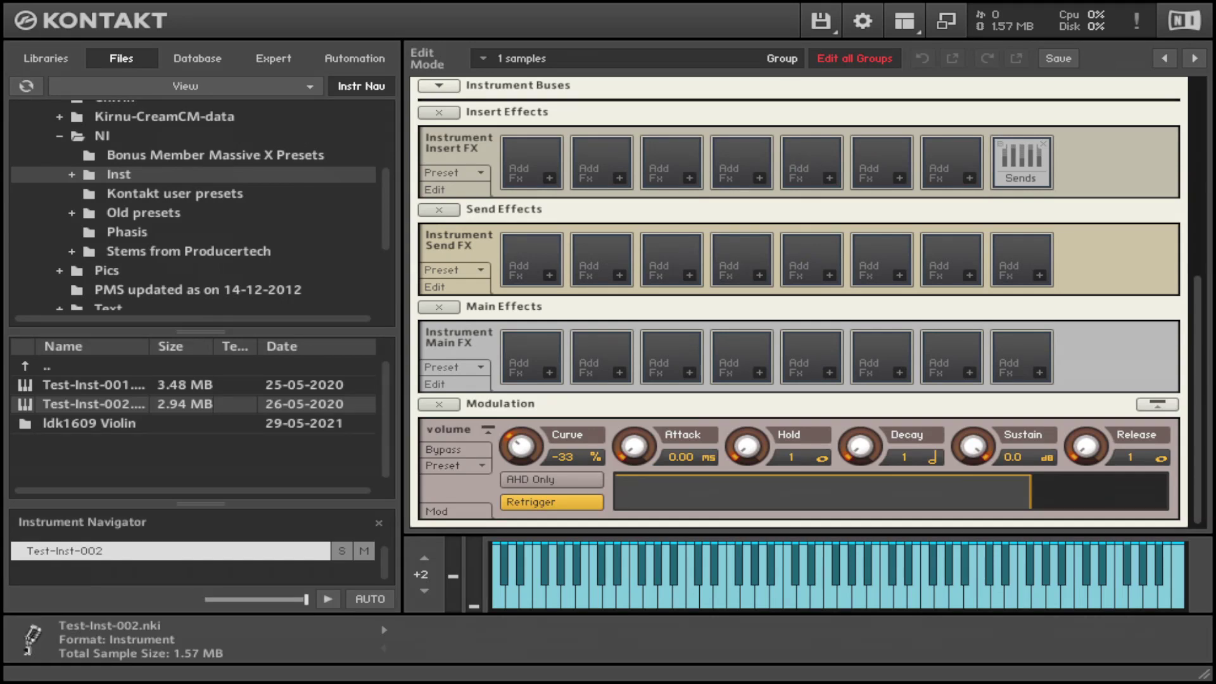
scroll(798, 303, "up", 10)
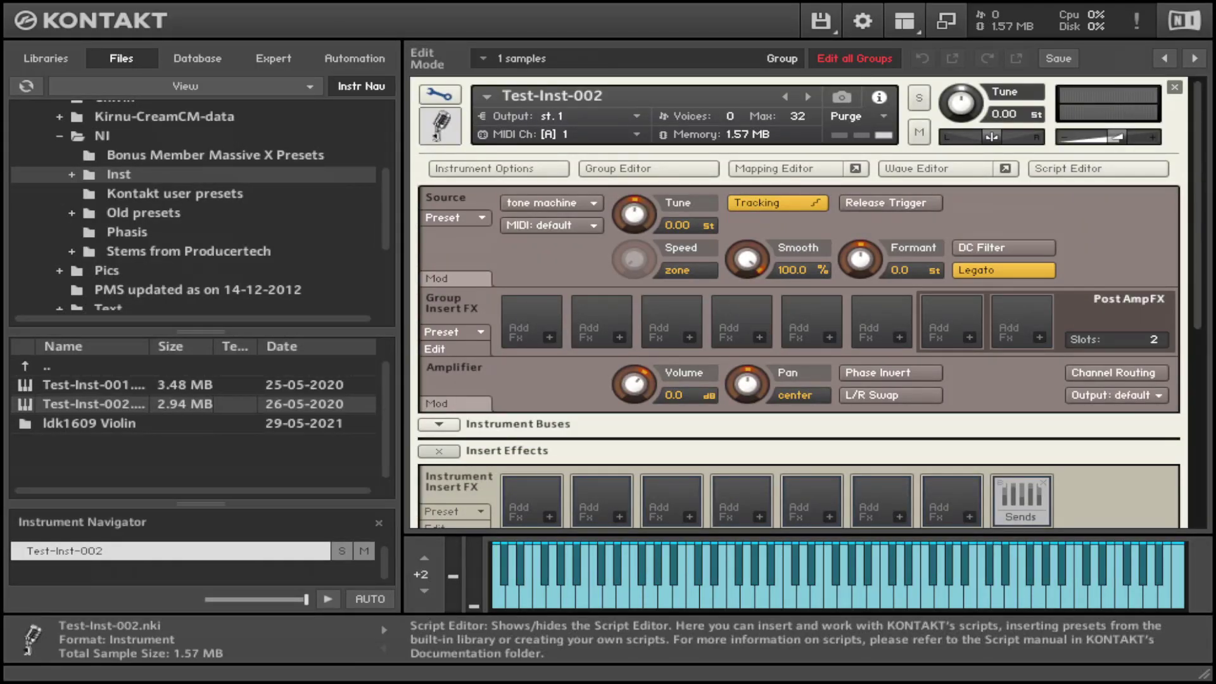
In the Script Editor, view the Poly Step and Arpeggiator scripts and dismiss the Poly Step preset menu
left_click(1098, 169)
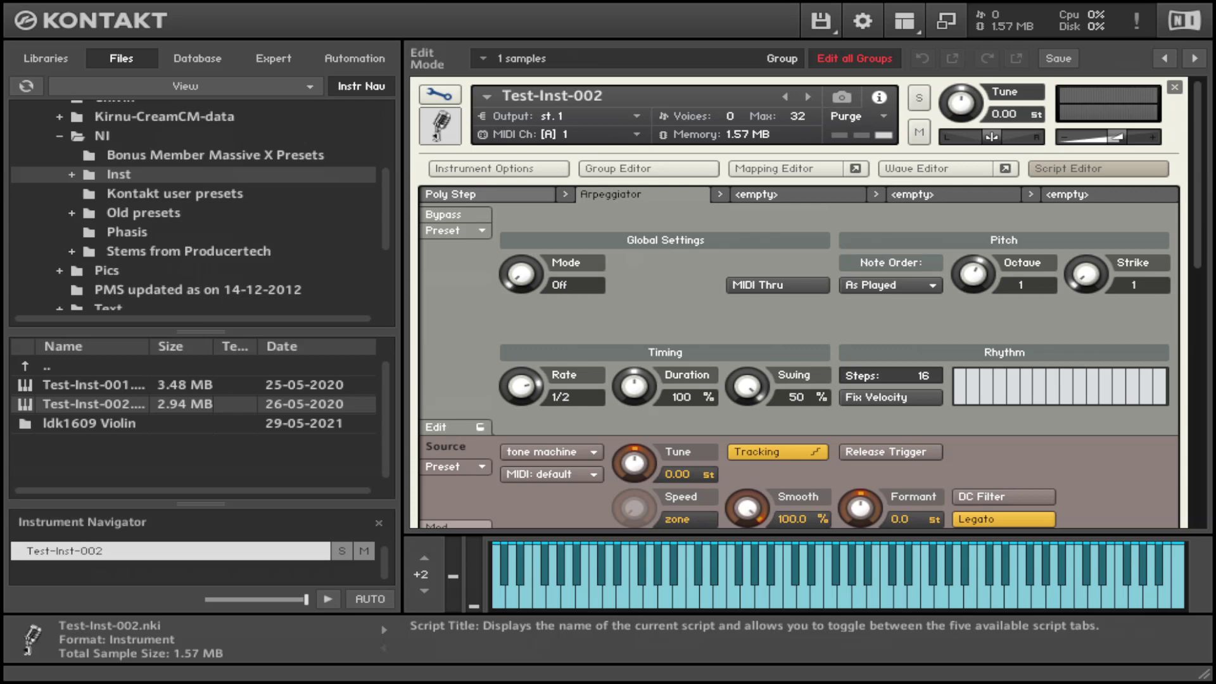
left_click(488, 194)
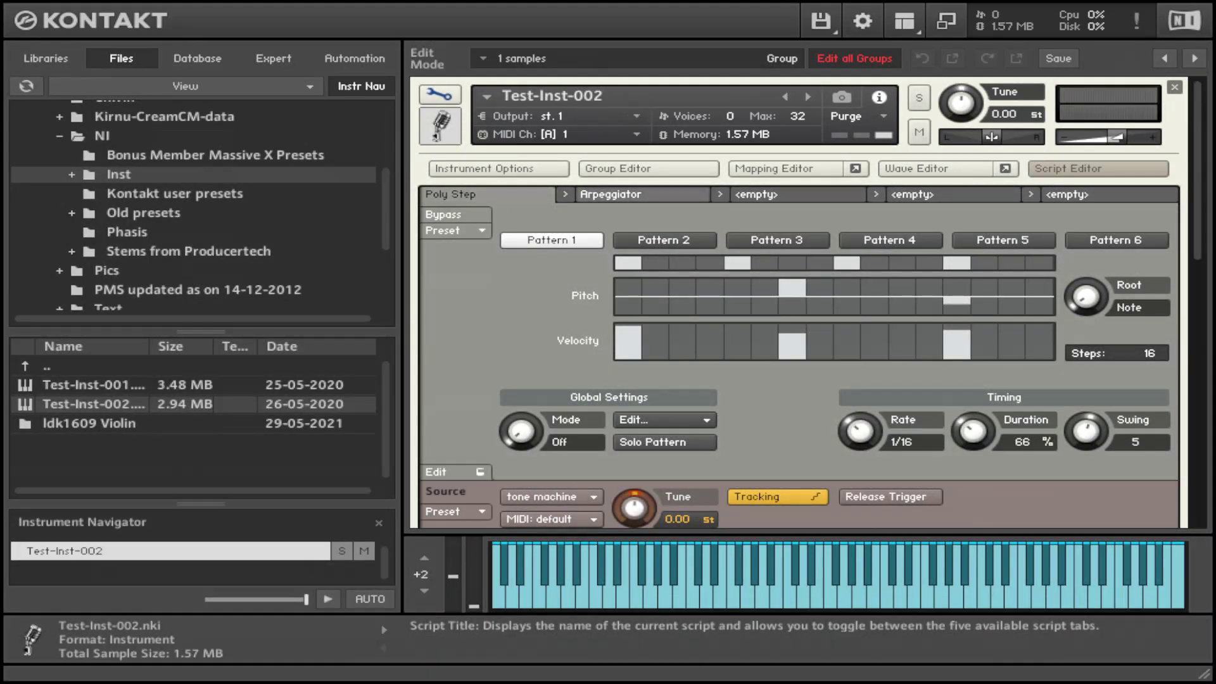
left_click(643, 194)
left_click(488, 194)
left_click(453, 230)
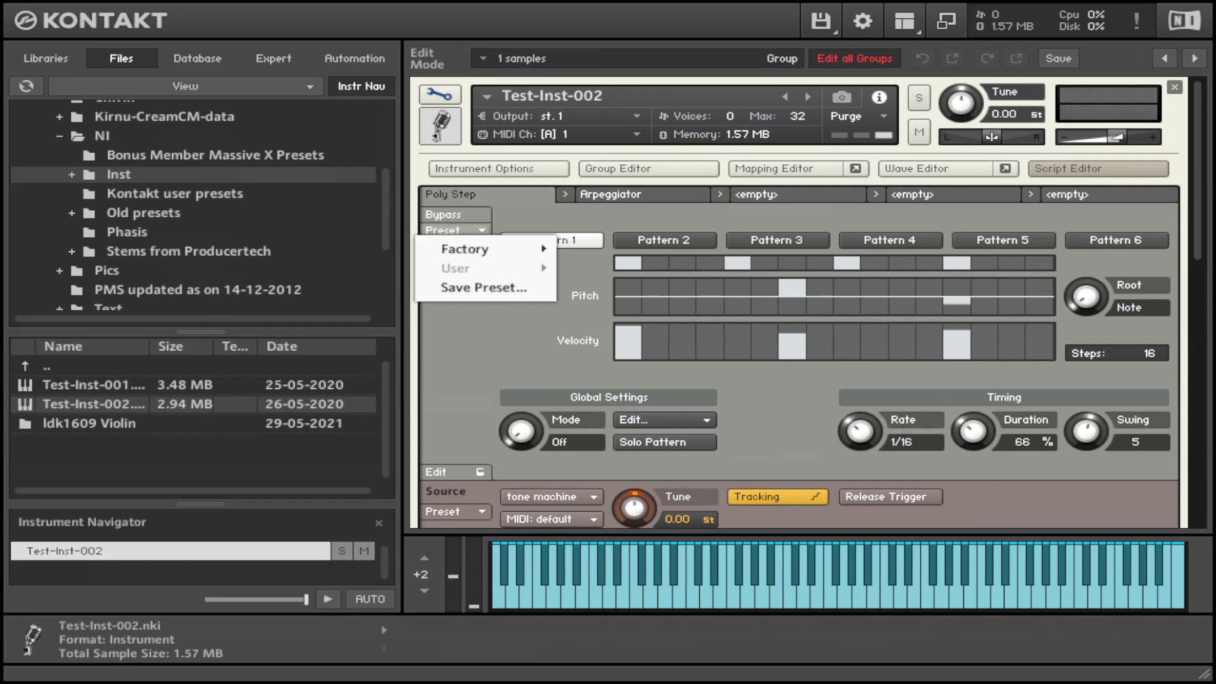
mouse_move(465, 249)
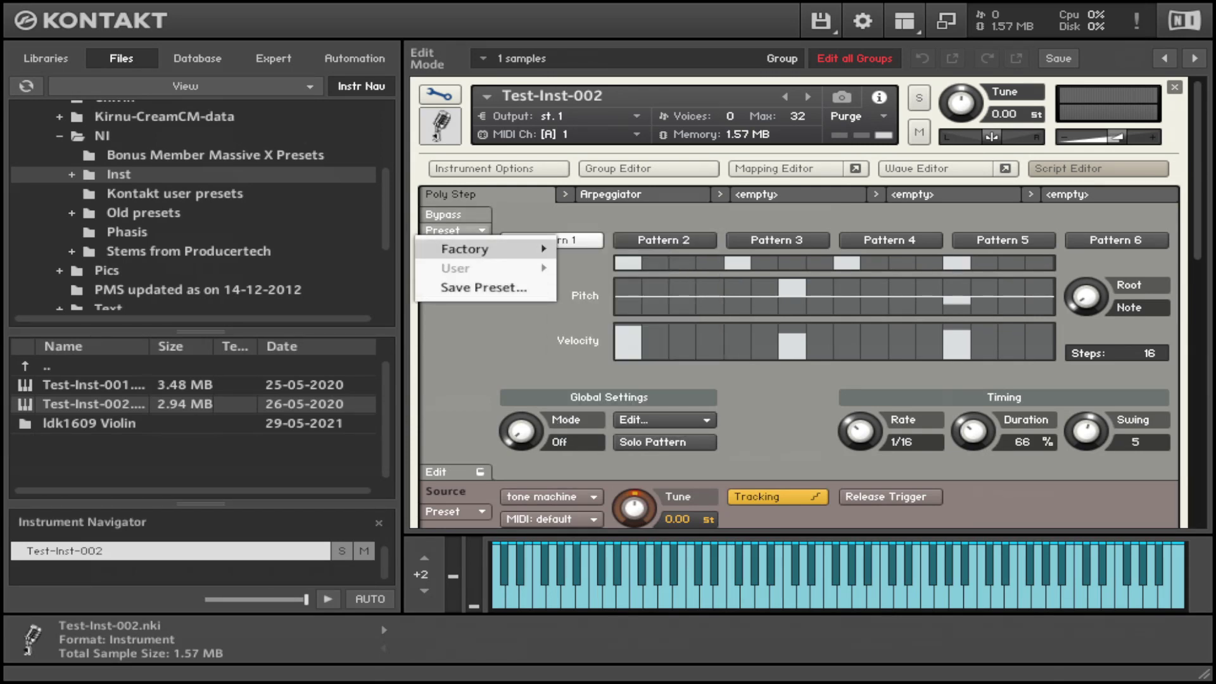
key("Escape")
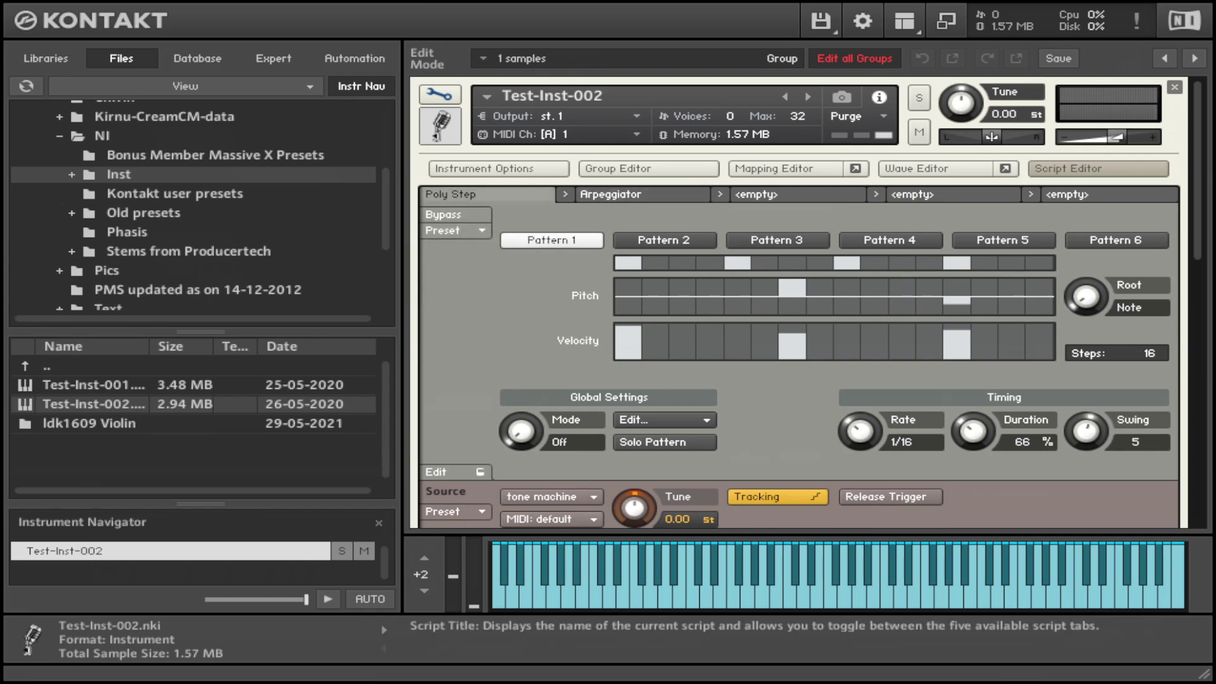
Compare the Arpeggiator and Poly Step script pages again, then hide the script panel
left_click(643, 194)
left_click(488, 194)
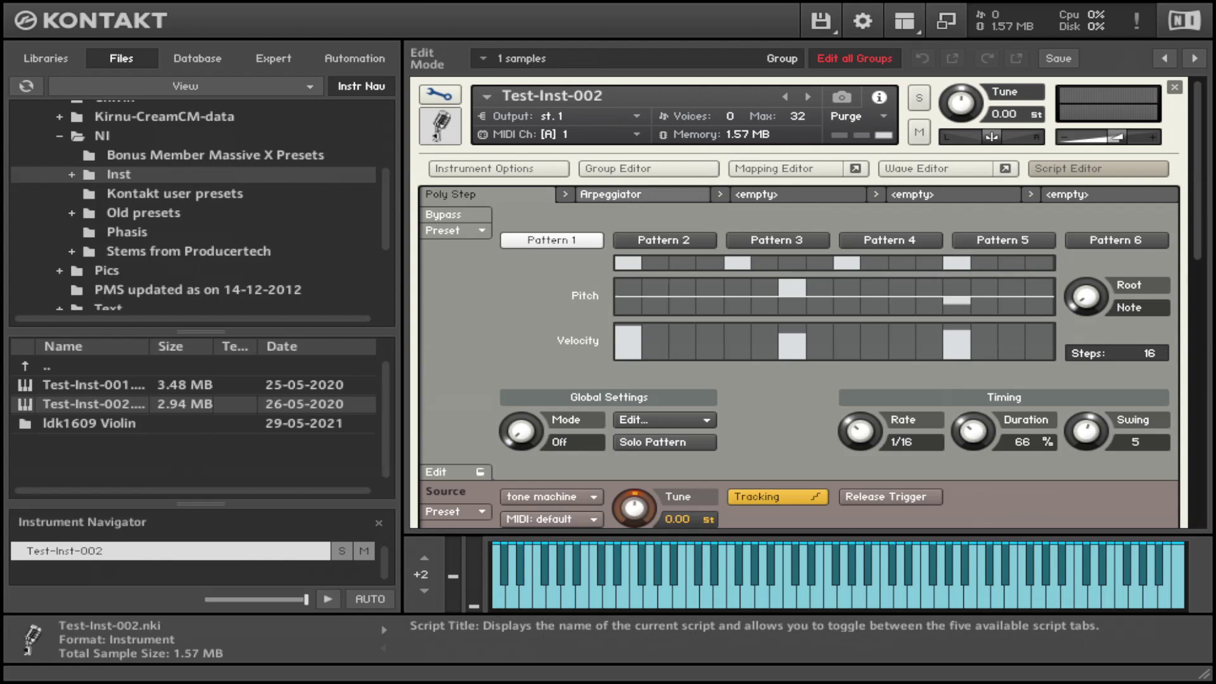
left_click(643, 194)
left_click(488, 194)
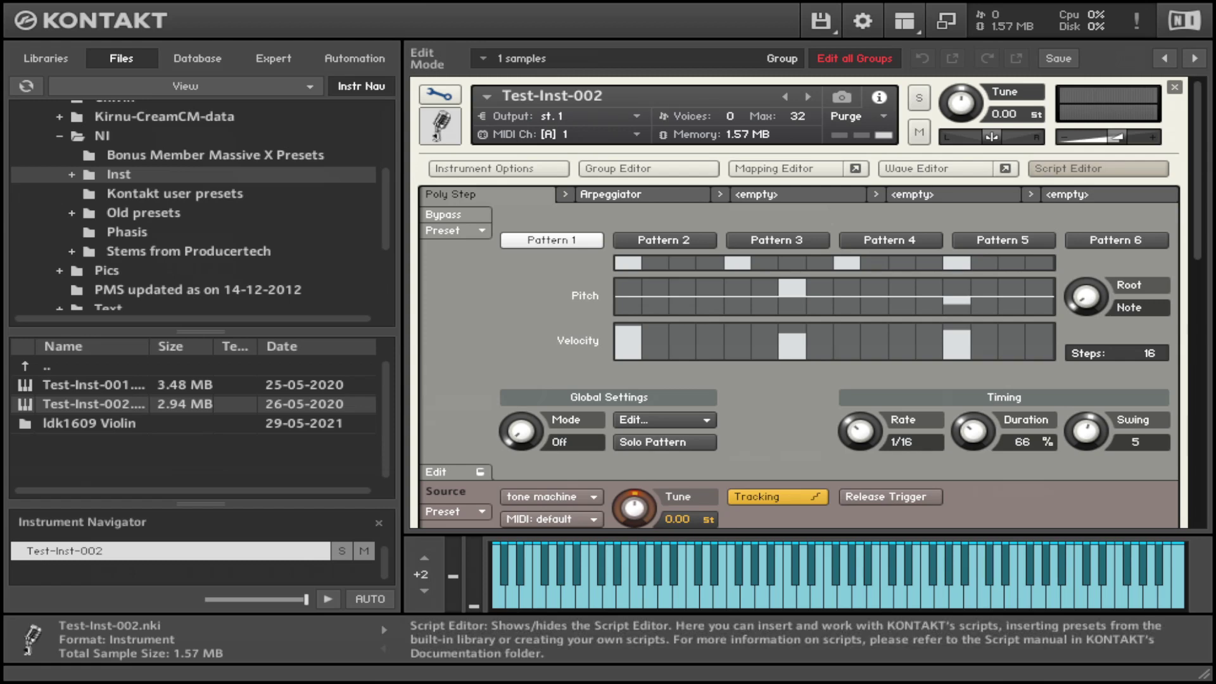
left_click(1099, 169)
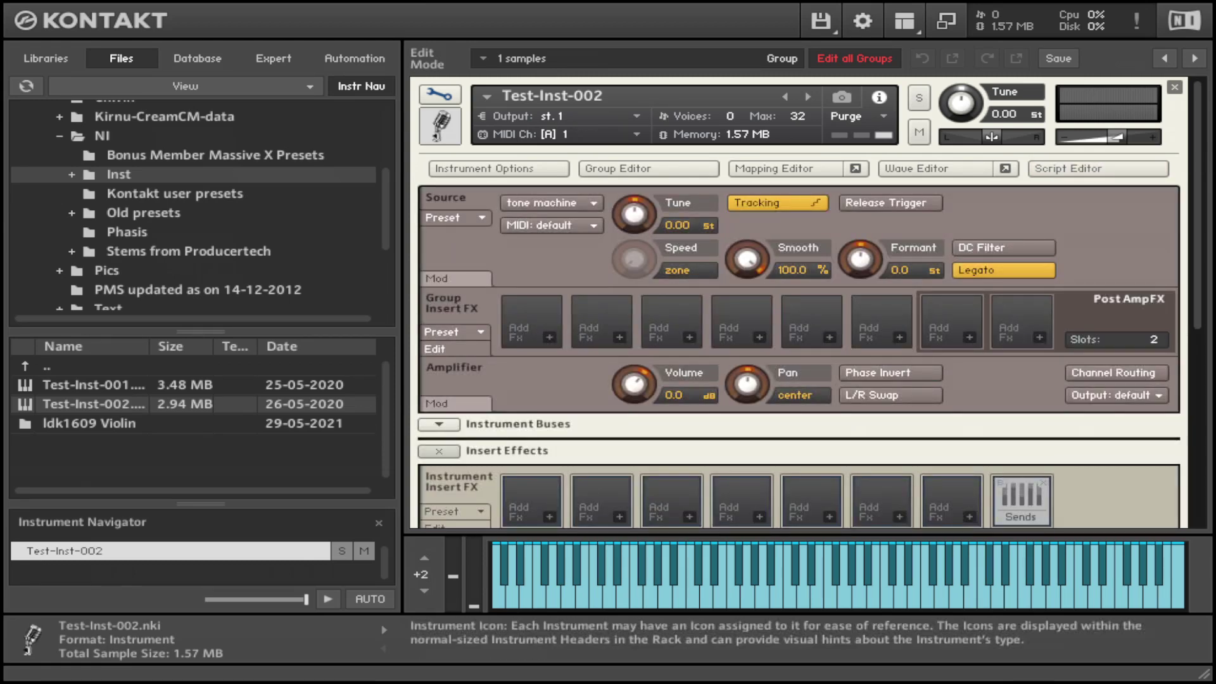
Exit Edit Mode and check the Poly Step and Arpeggiator script pages in the rack
left_click(439, 94)
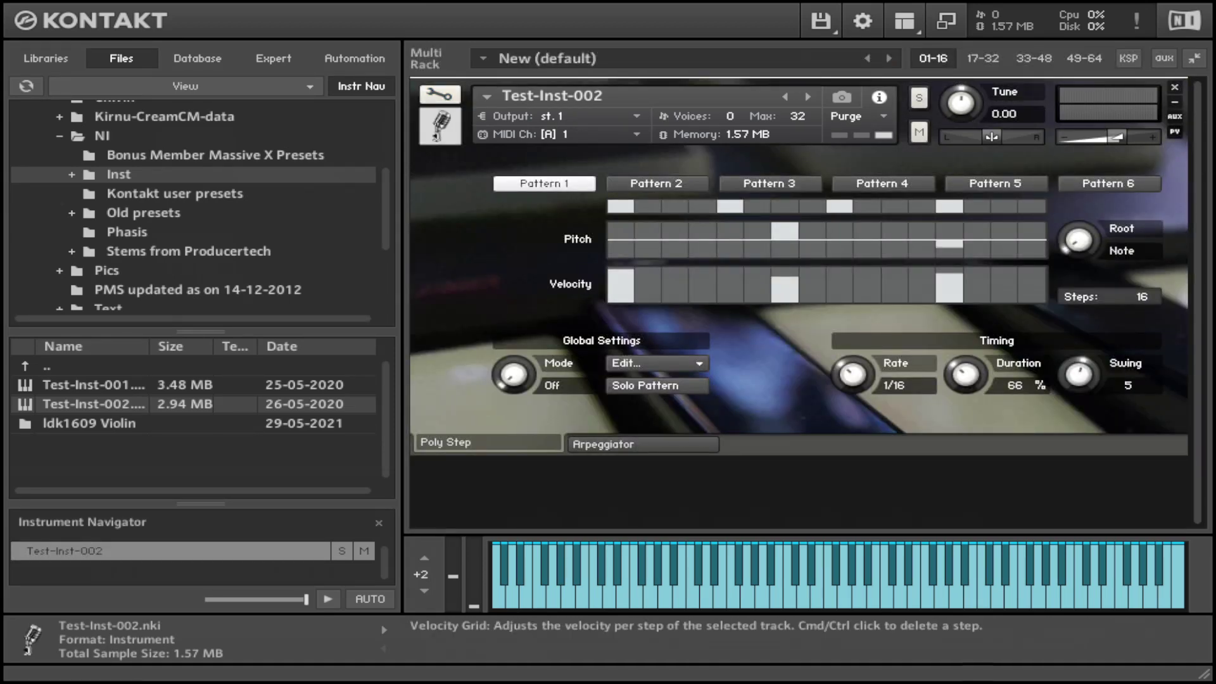
left_click(488, 399)
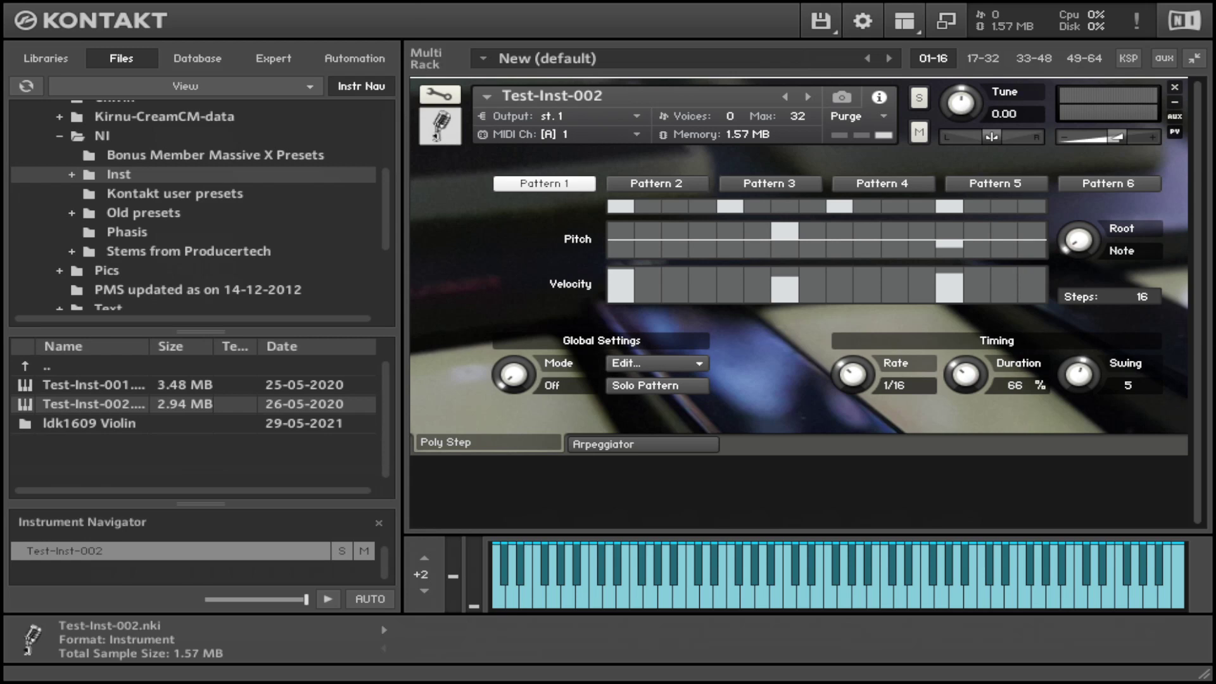
left_click(642, 444)
left_click(488, 399)
left_click(642, 444)
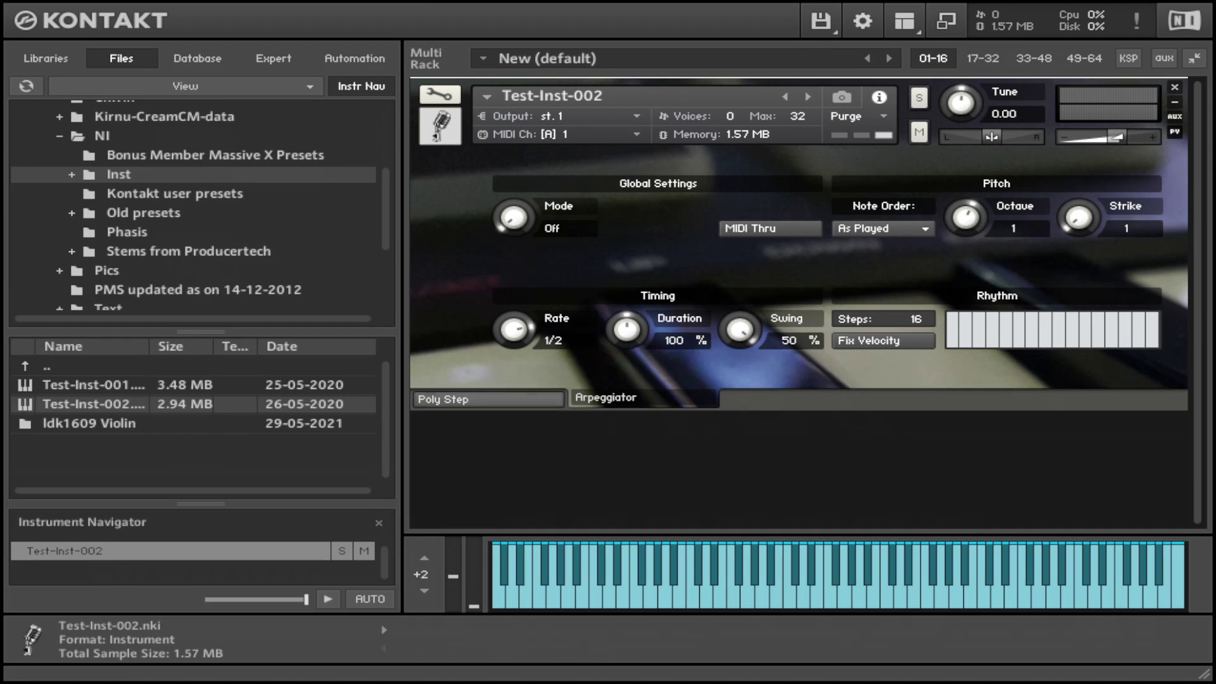
Switch the Arpeggiator Mode from Off to On (1/2 rate, 100% duration, 16 steps)
left_click(488, 399)
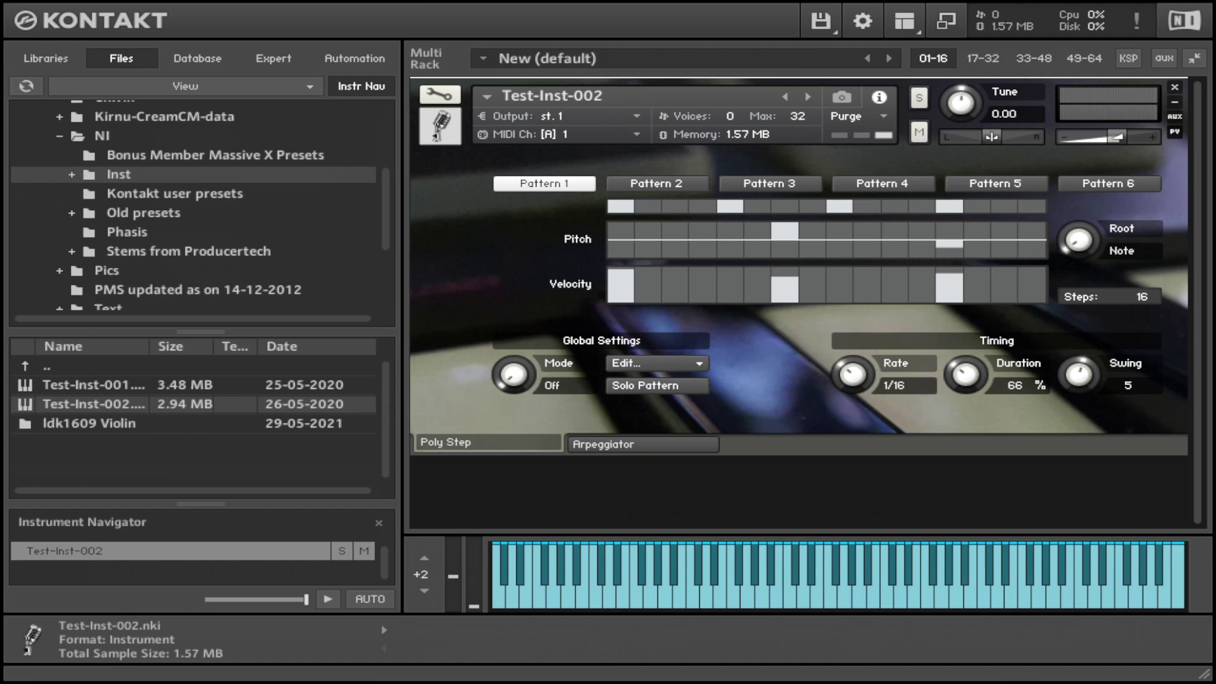
left_click(643, 444)
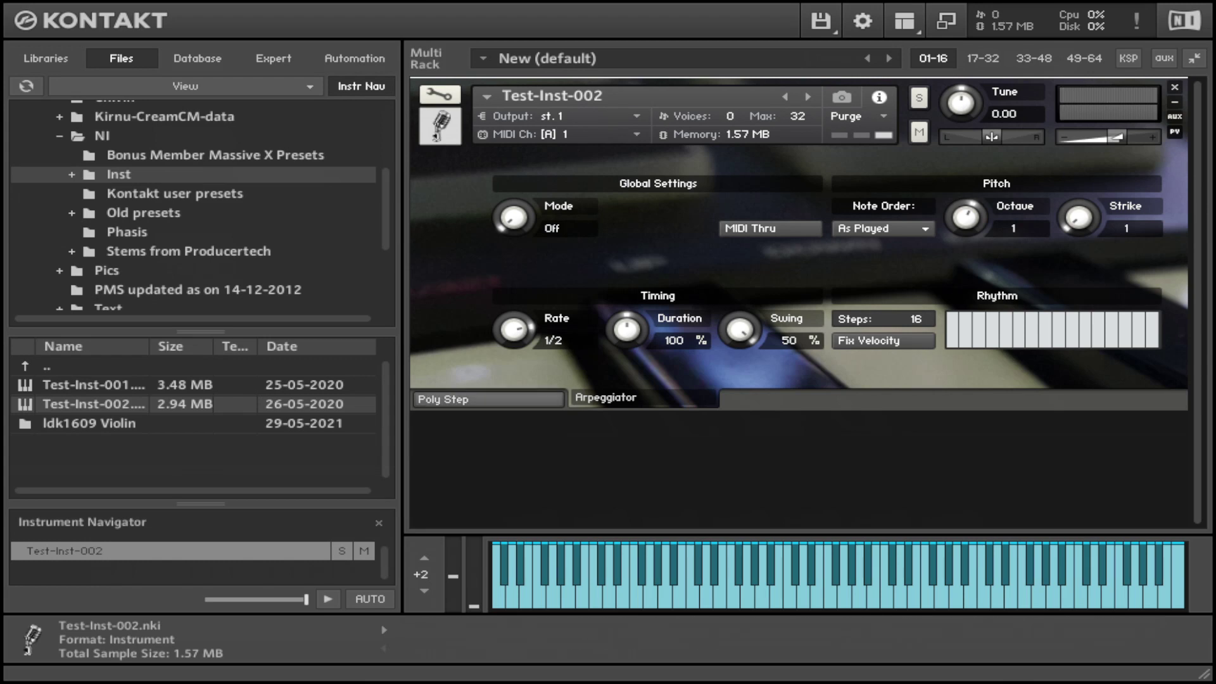
left_click_drag(514, 217, 514, 206)
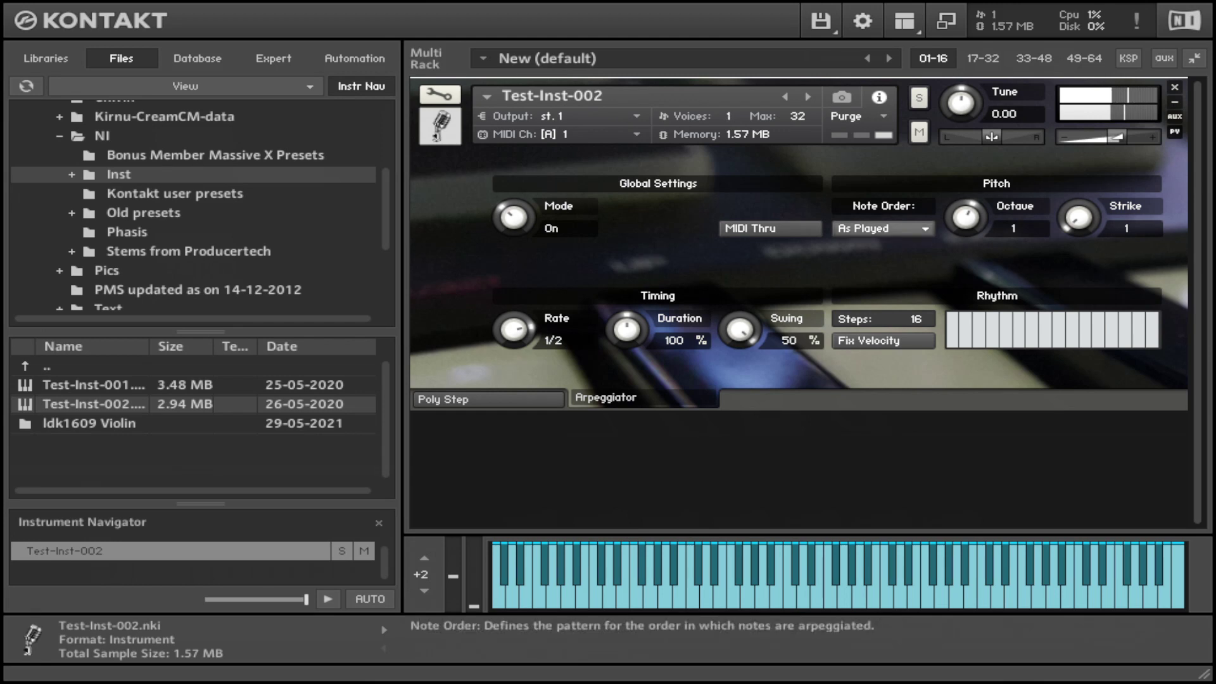
Set the Arpeggiator note order to Zig-Zag Up-Dn and draw varied rhythm velocities across the steps
left_click(882, 228)
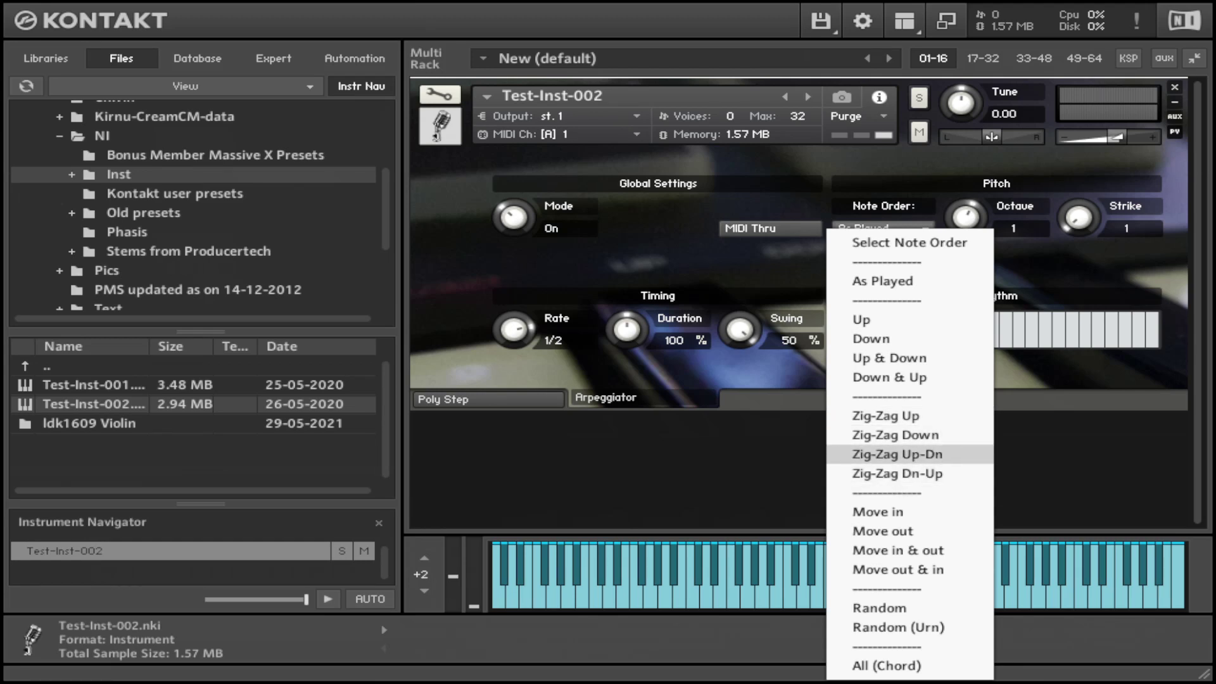
left_click(897, 454)
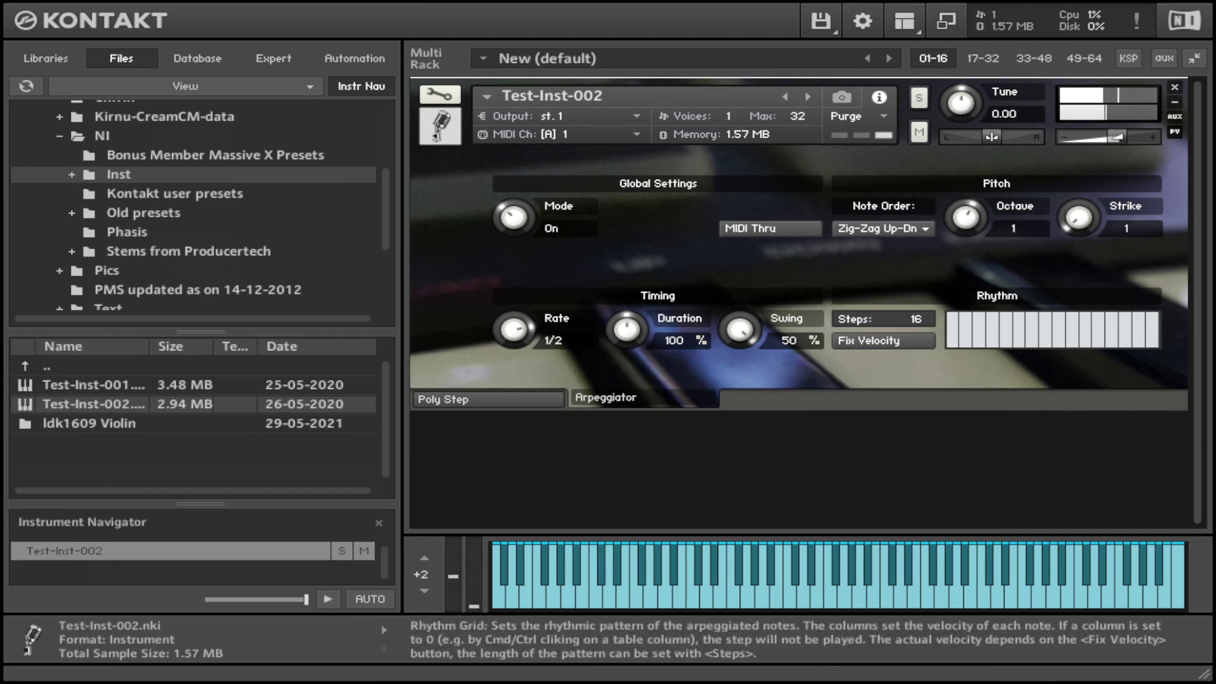
mouse_move(950, 339)
left_mouse_down()
mouse_move(1051, 317)
mouse_move(1158, 327)
left_mouse_up()
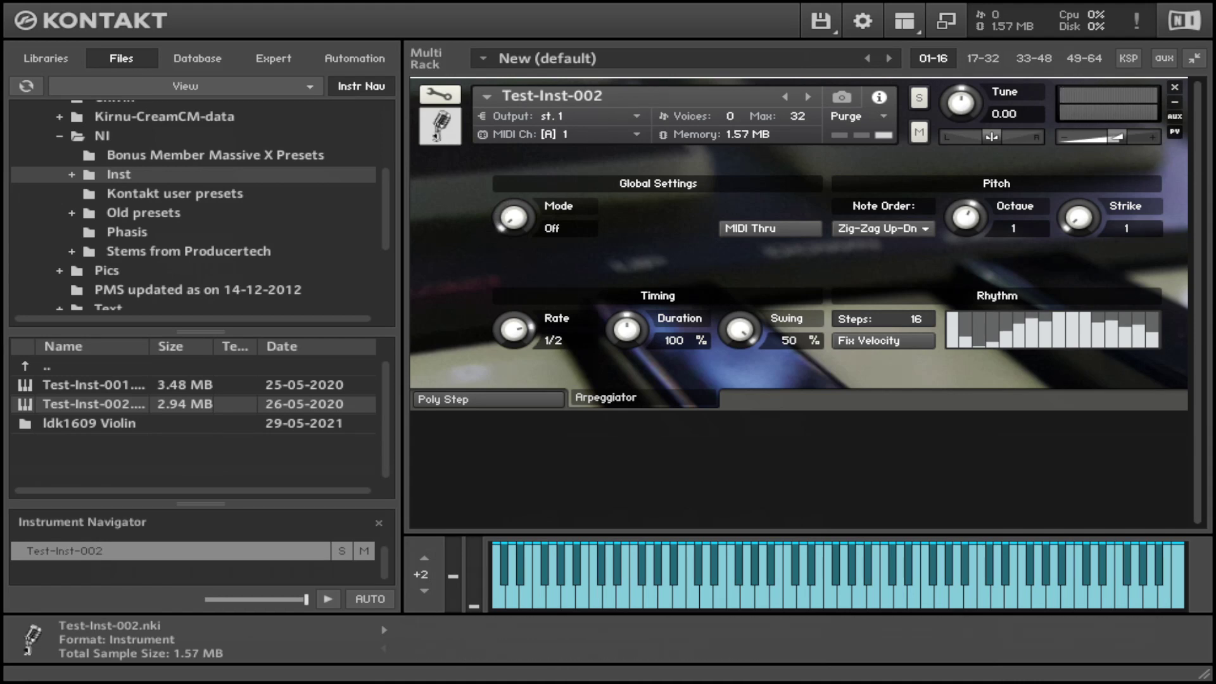
Turn the Poly Step sequencer Mode On and select Pattern 2 for editing
left_click(487, 399)
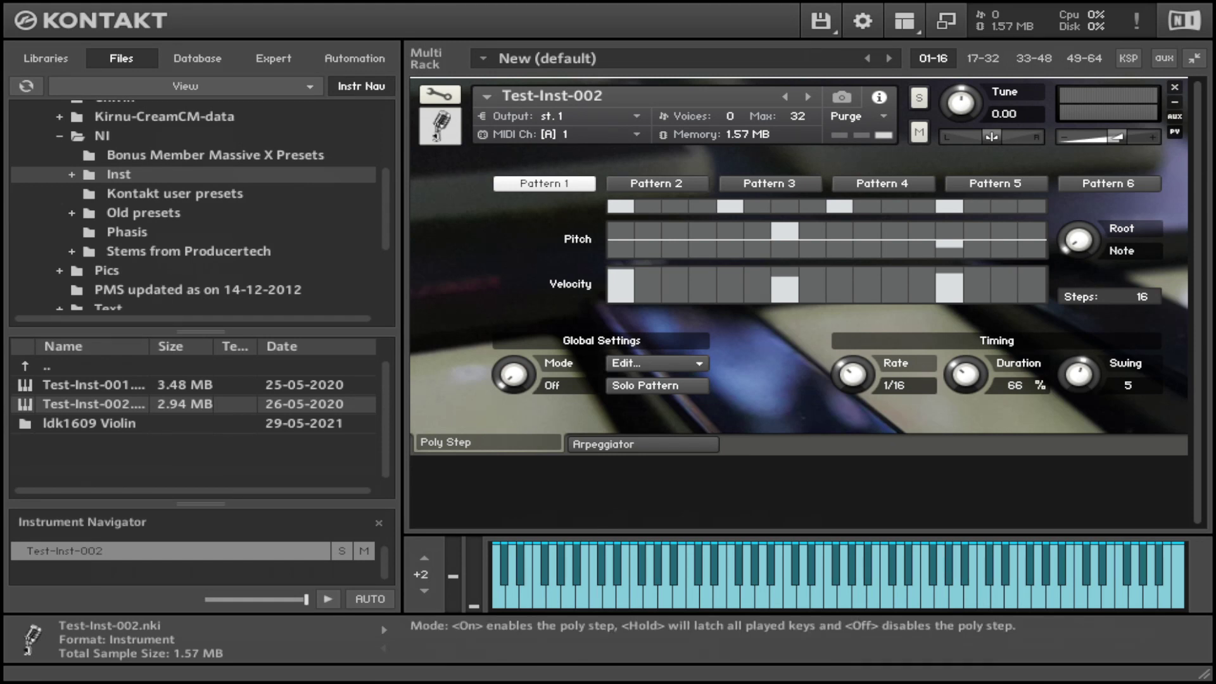
left_click_drag(513, 375, 513, 363)
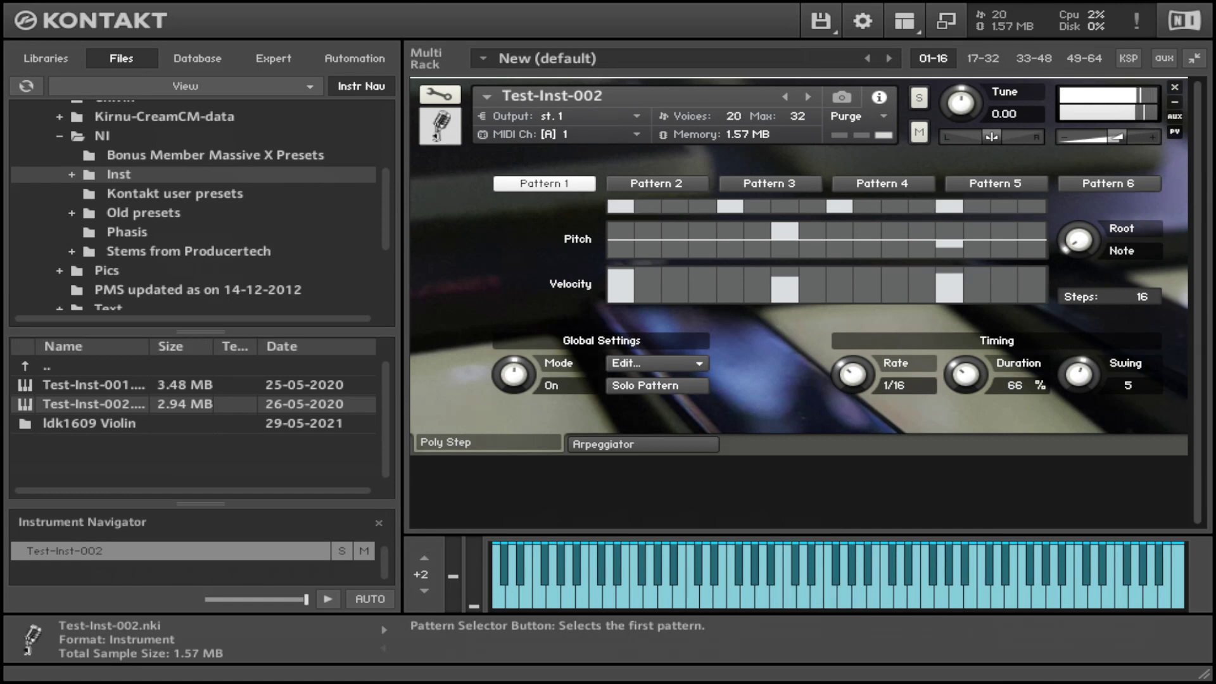
left_click(657, 183)
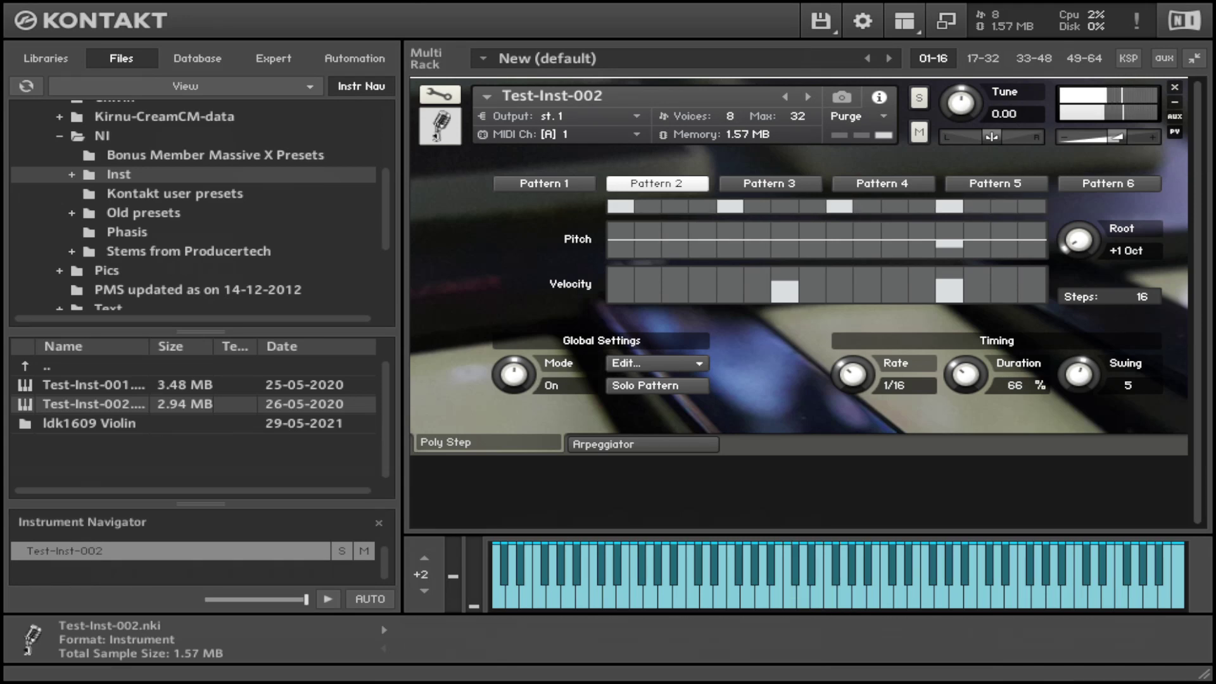
Draw rising and falling velocities and raised pitch offsets for steps 3, 4 and later steps
left_click_drag(637, 290, 1036, 300)
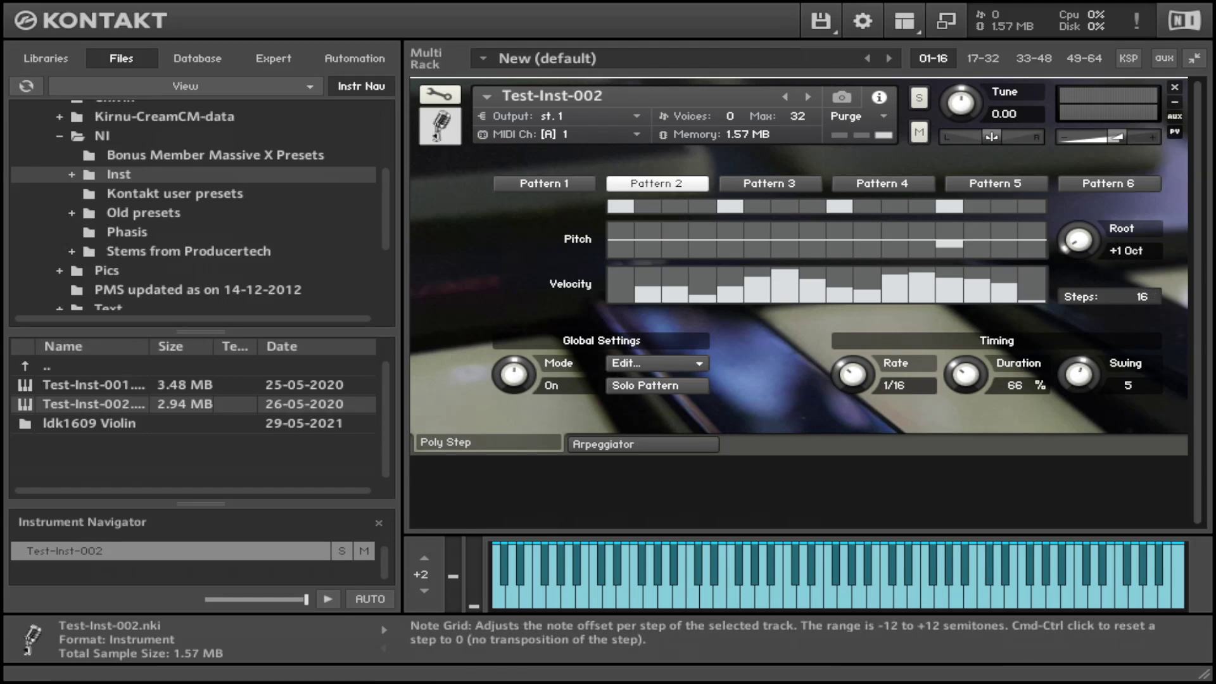
left_click_drag(672, 239, 703, 223)
left_click_drag(839, 229, 866, 228)
left_click_drag(977, 235, 1031, 252)
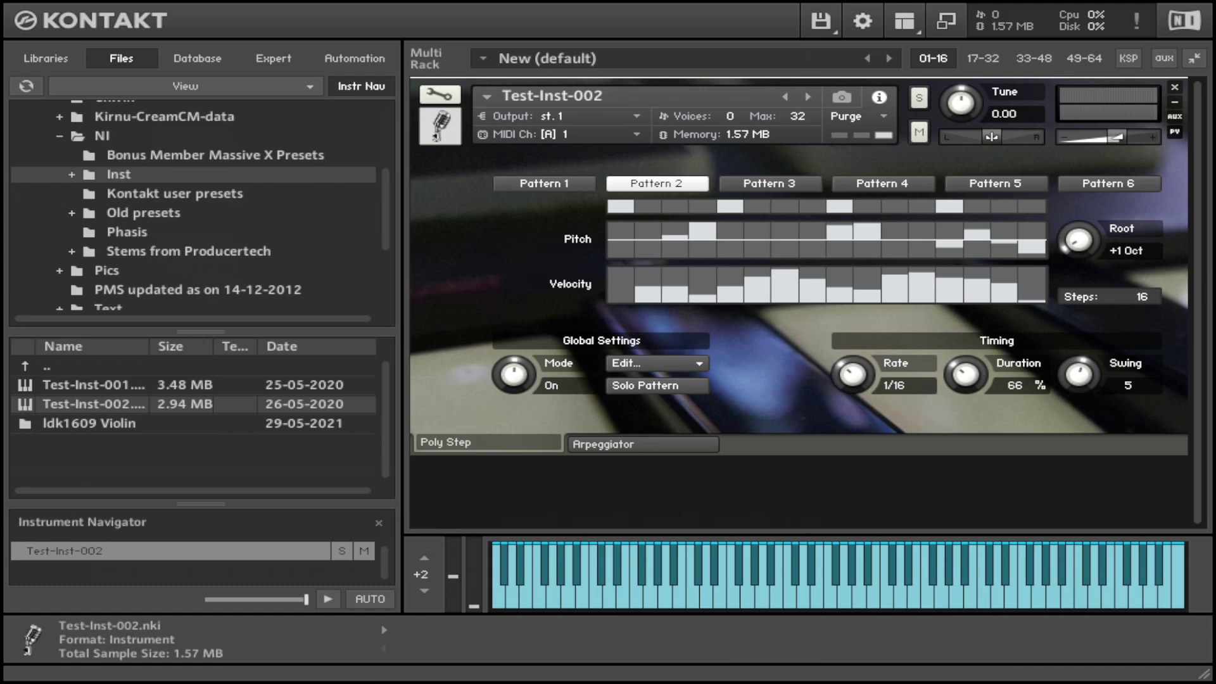
left_click(439, 93)
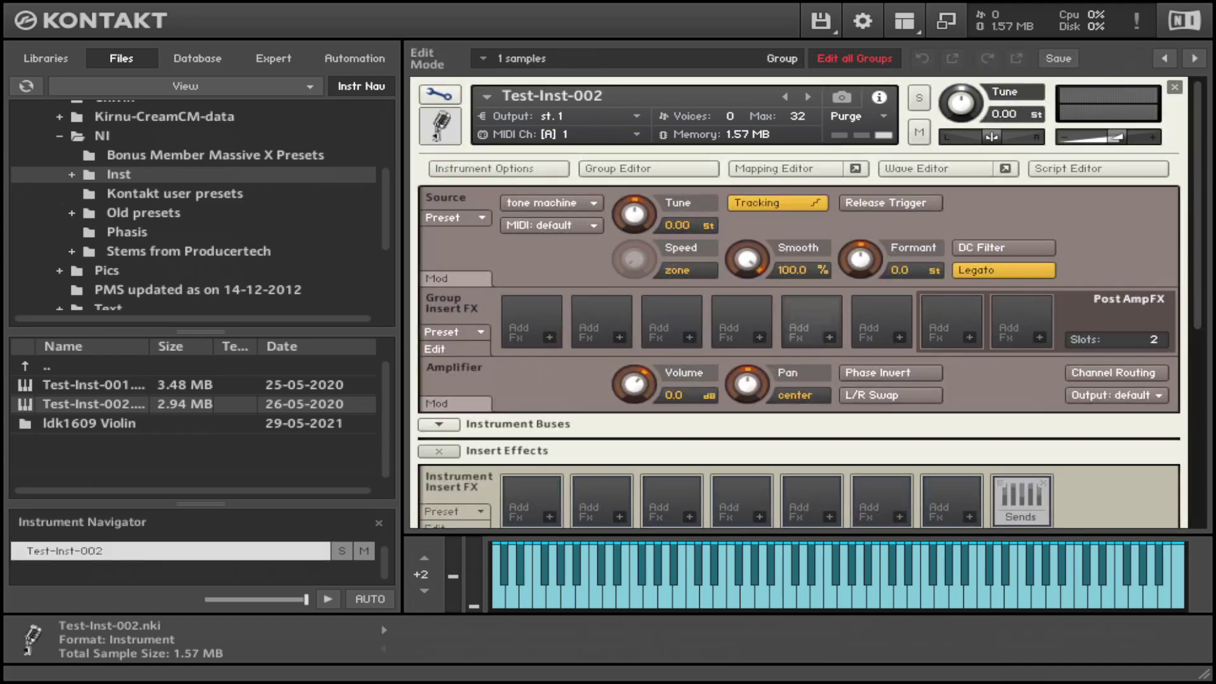
left_click(935, 169)
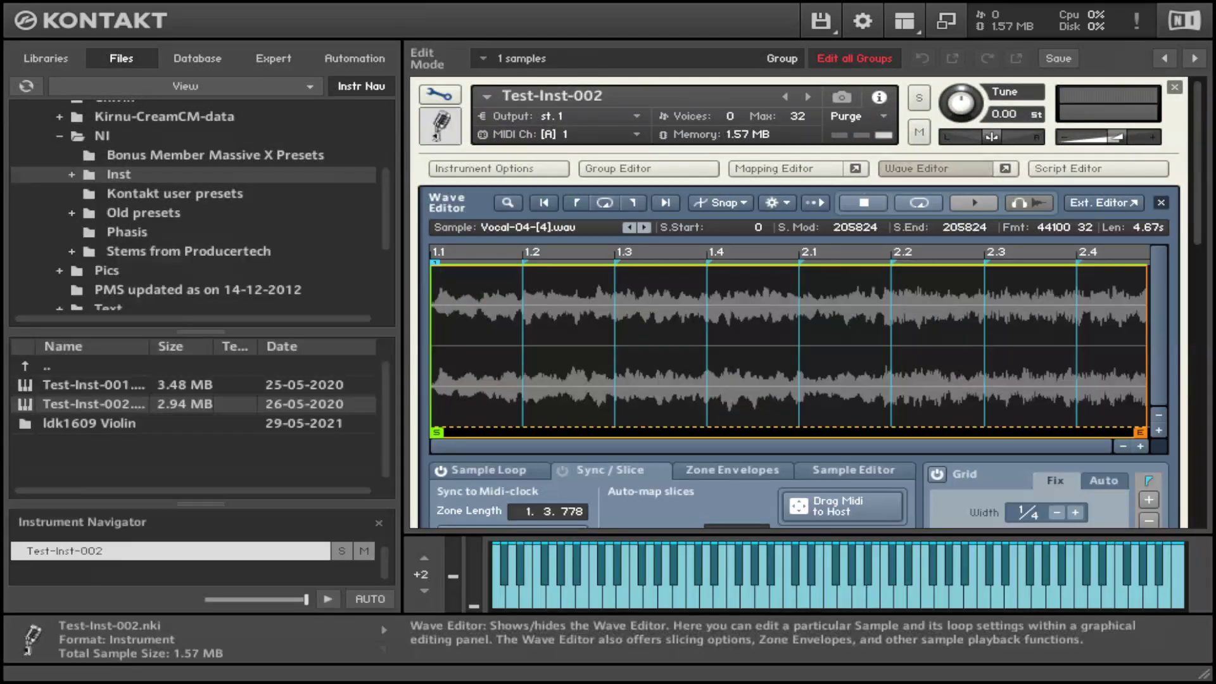
left_click(934, 168)
left_click(785, 168)
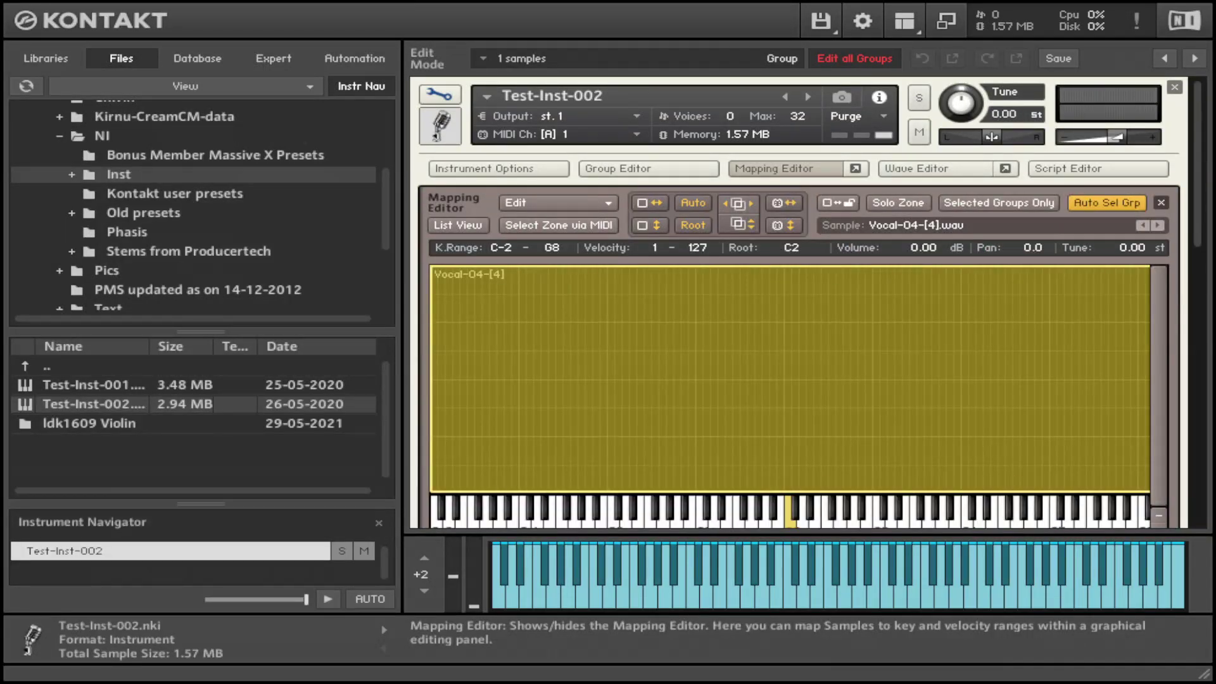
left_click(785, 169)
left_click(785, 169)
left_click(785, 168)
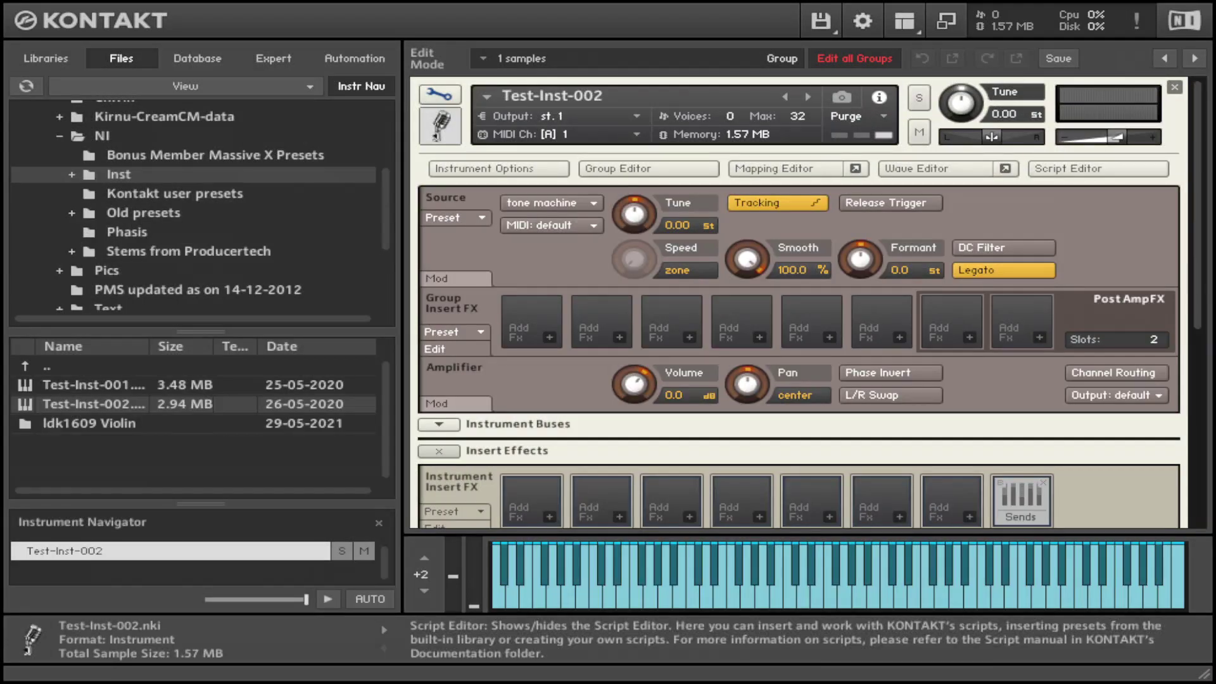
left_click(1101, 169)
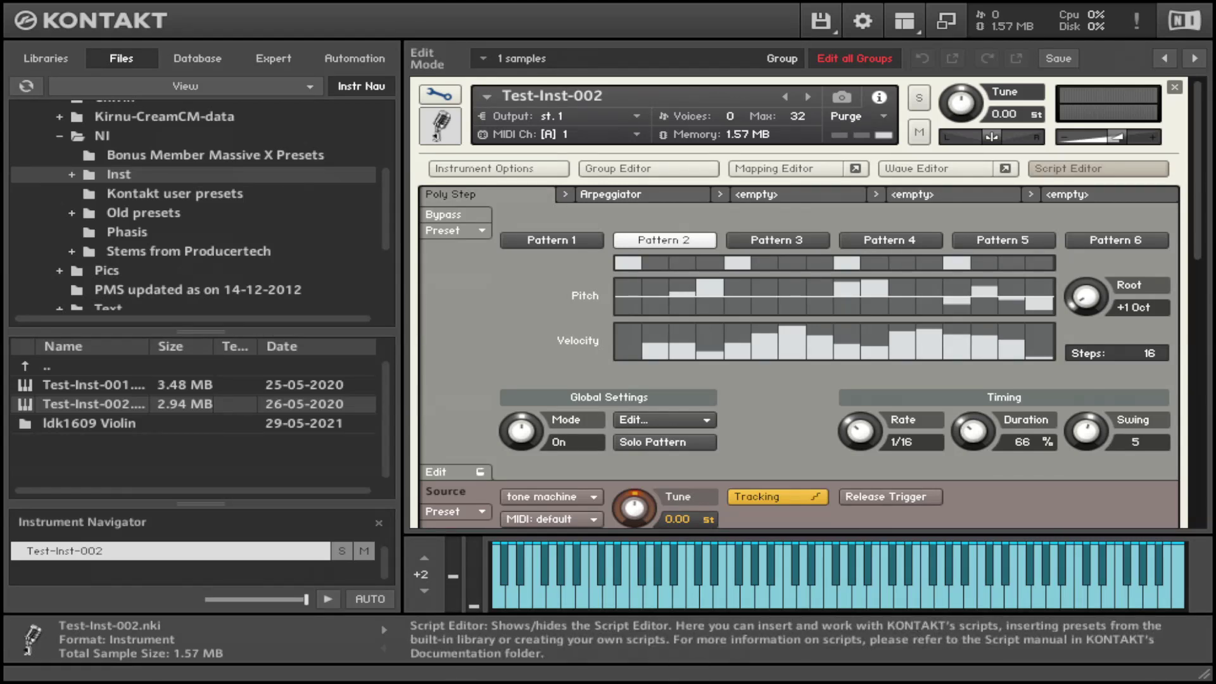
left_click(1101, 169)
left_click(439, 94)
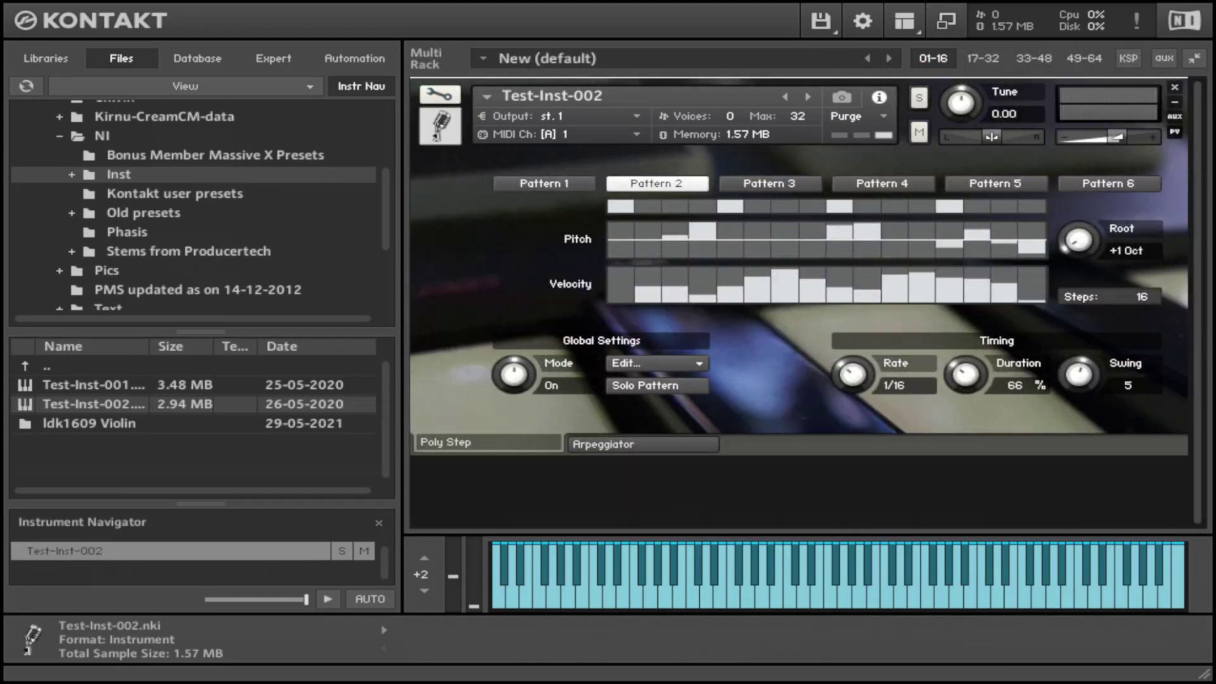
left_click(643, 444)
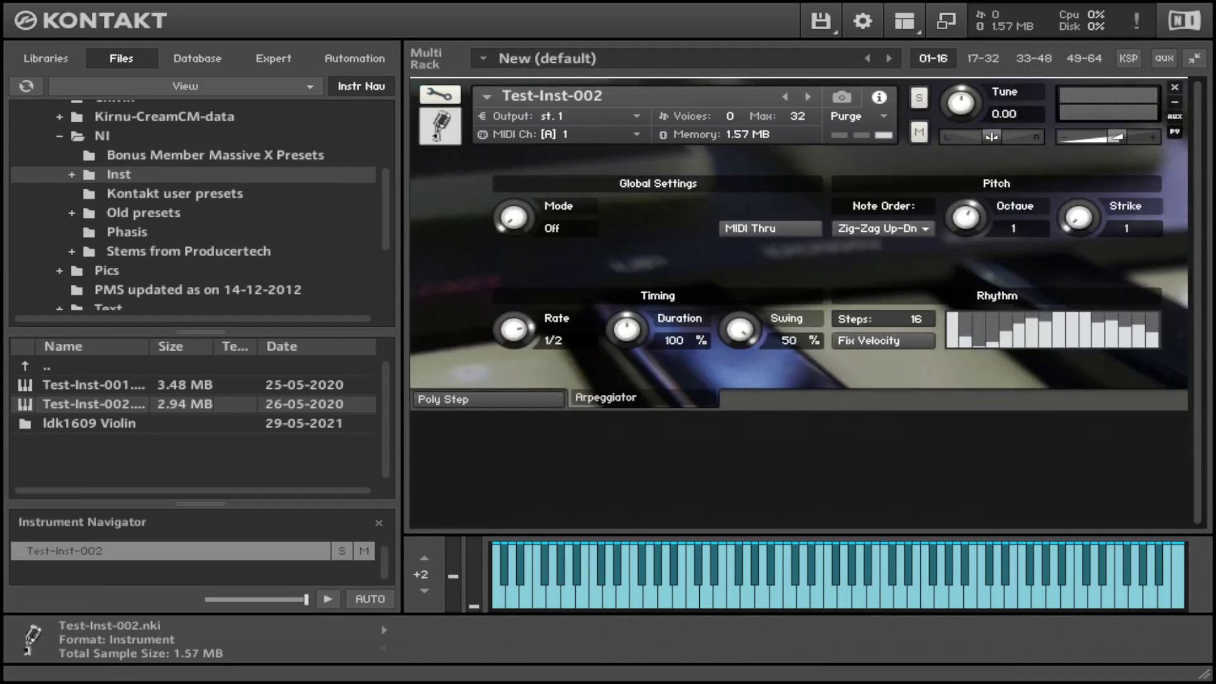
left_click(488, 442)
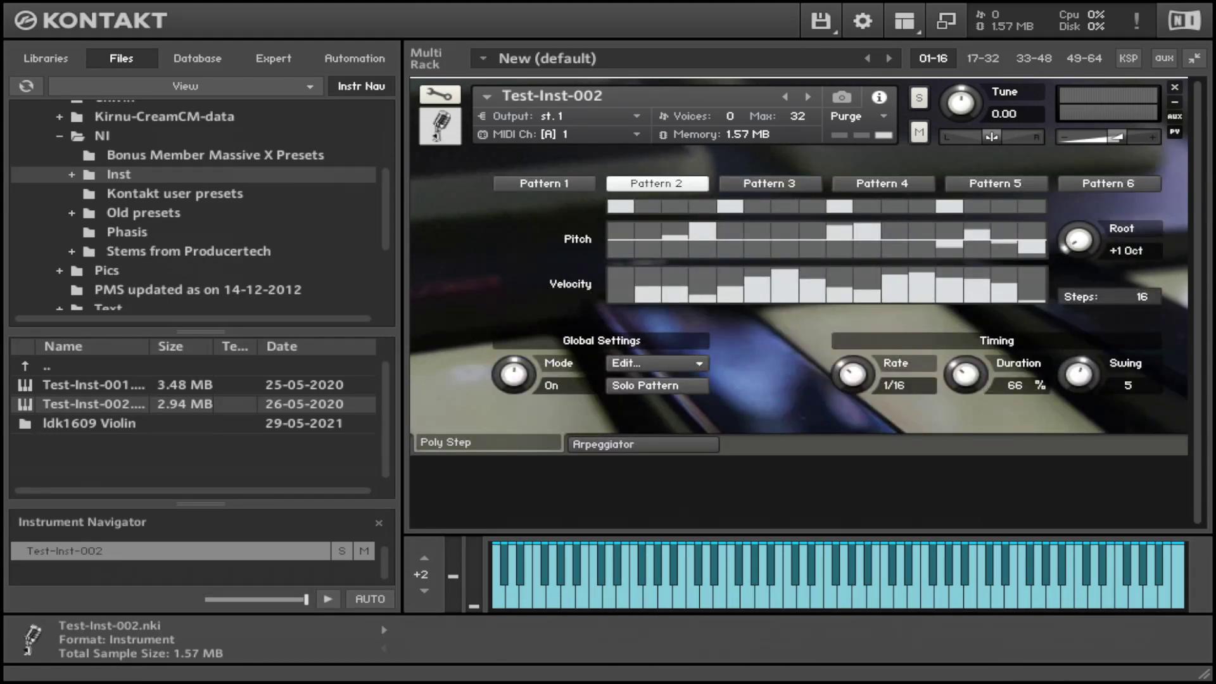